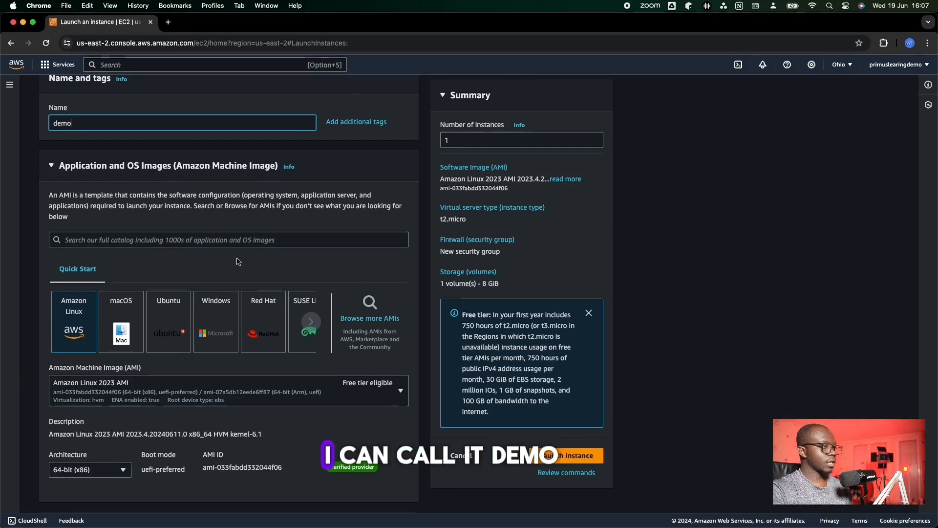
- Choose Ubuntu as the operating system image for the demo instance
scroll(238, 262, "down", 1)
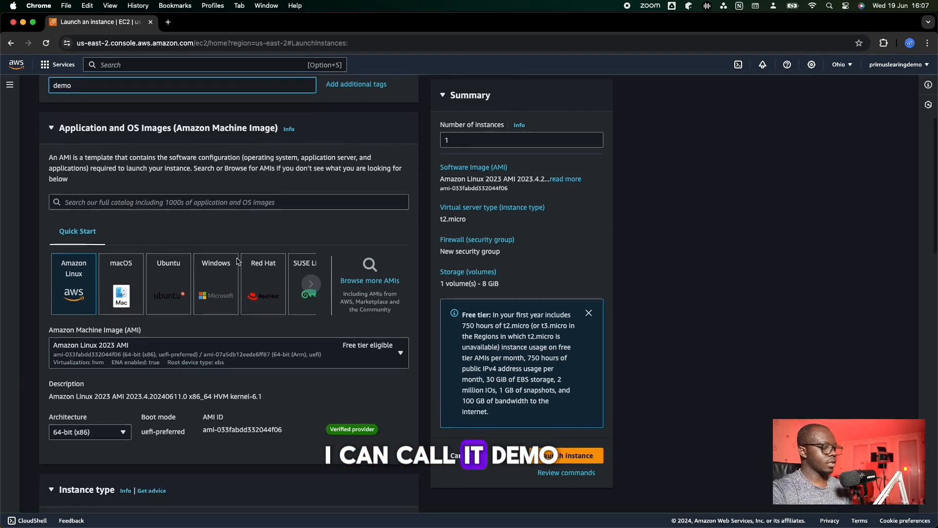
left_click(173, 277)
scroll(174, 277, "down", 1)
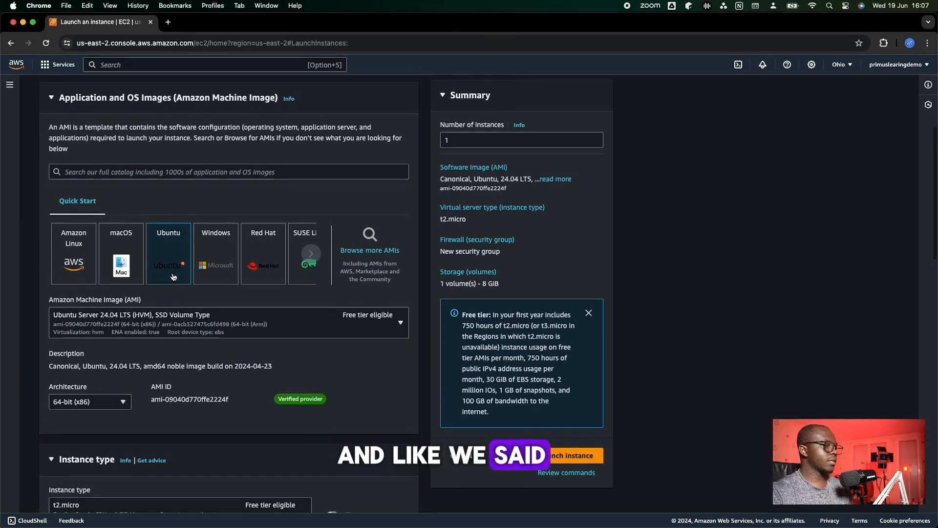
- Create a new RSA key pair named demo1 in .pem format for logging in to the instance
scroll(174, 277, "down", 2)
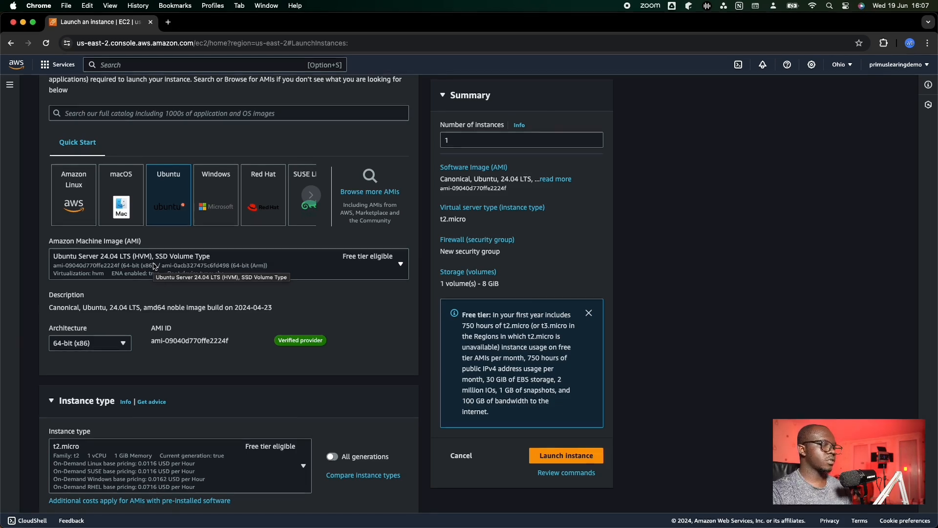
scroll(153, 270, "down", 4)
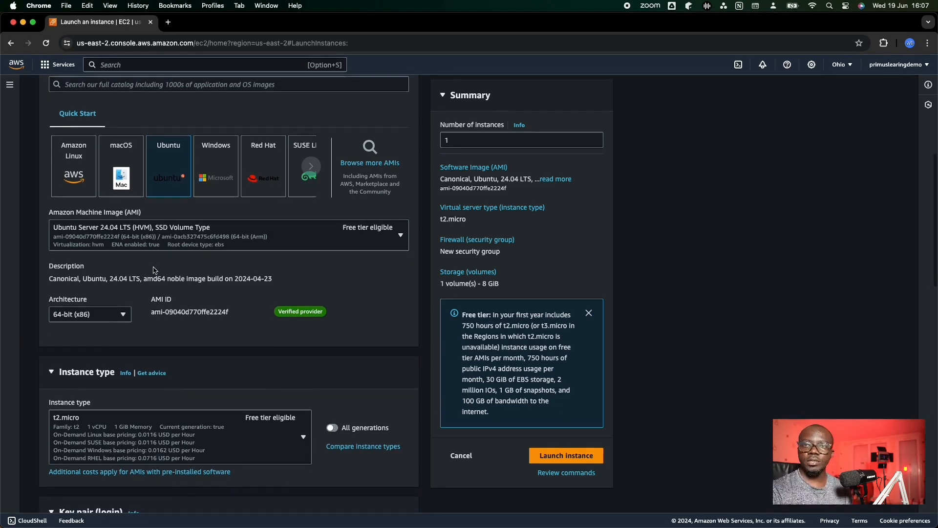
scroll(154, 270, "down", 5)
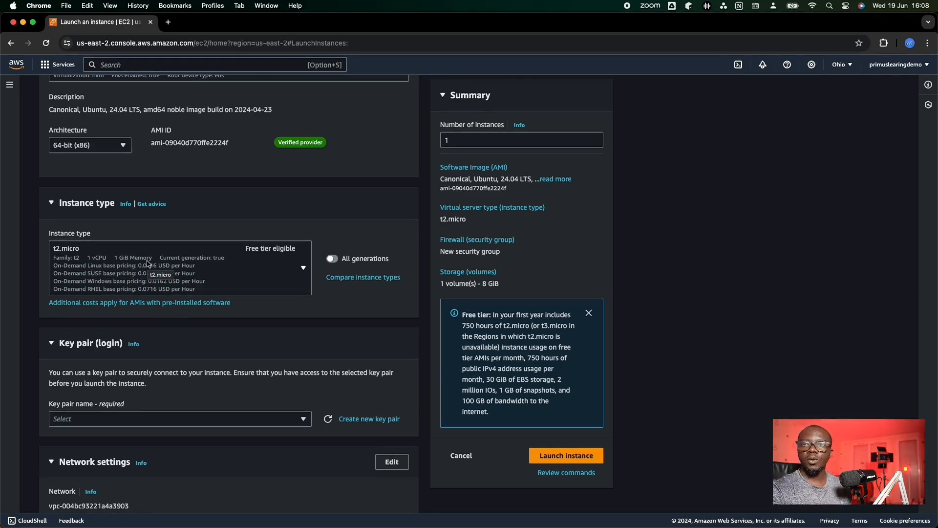
scroll(174, 266, "down", 5)
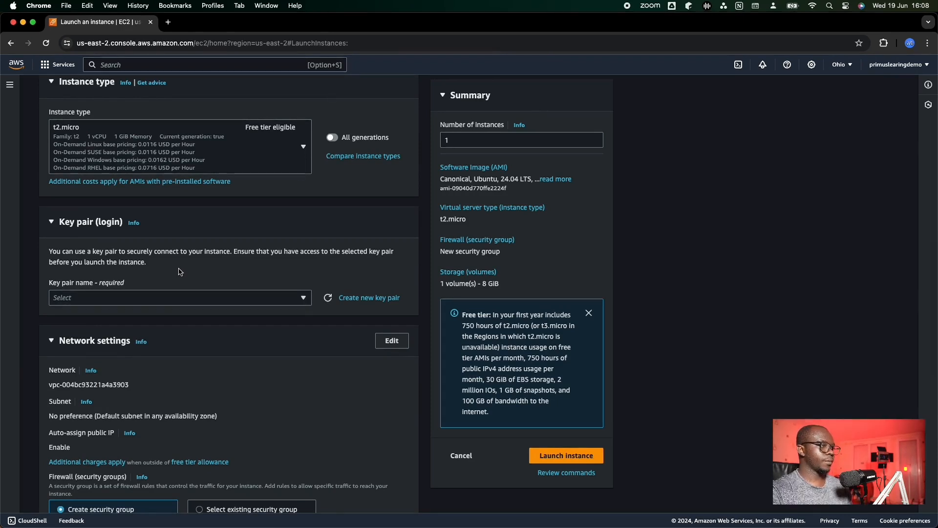
left_click(363, 299)
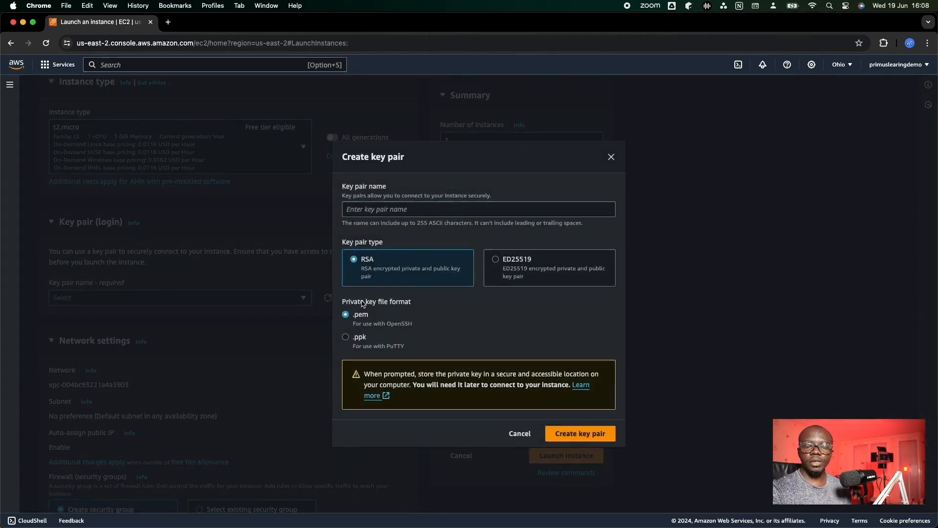
left_click(439, 204)
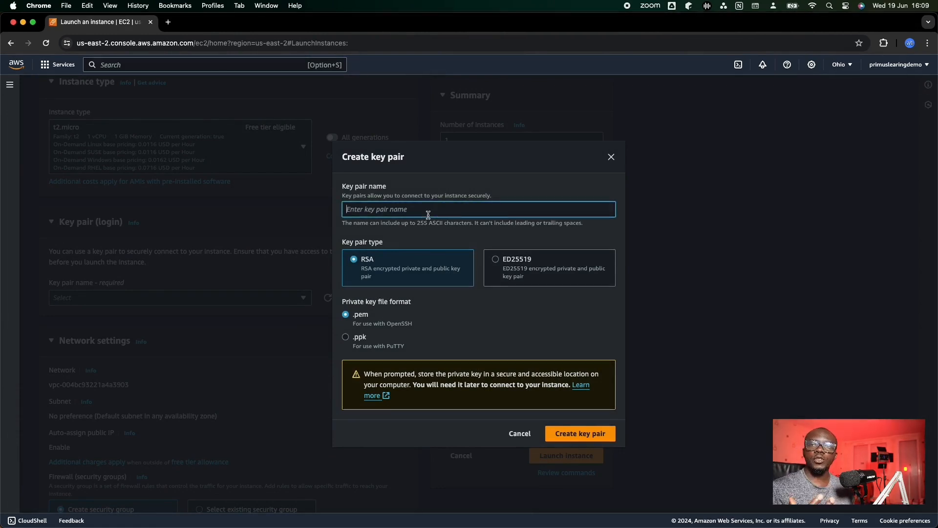
type("demo1")
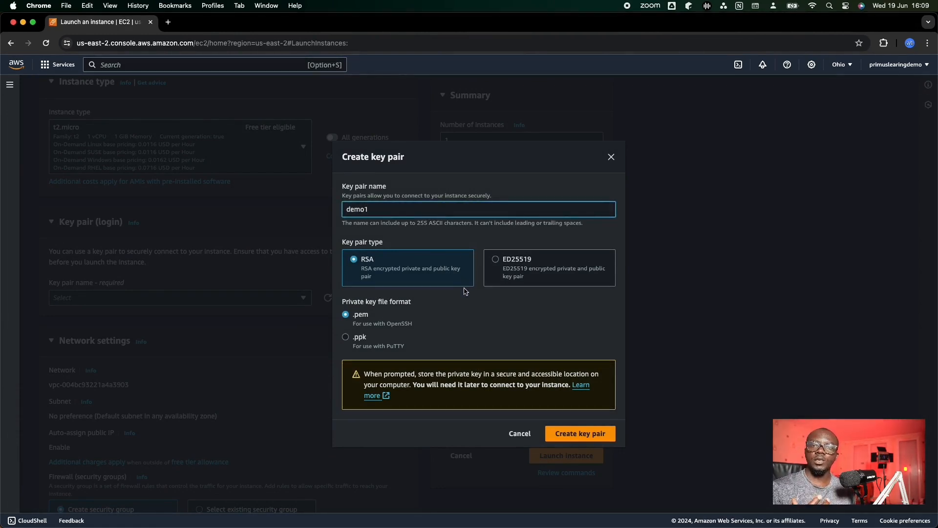
left_click(575, 435)
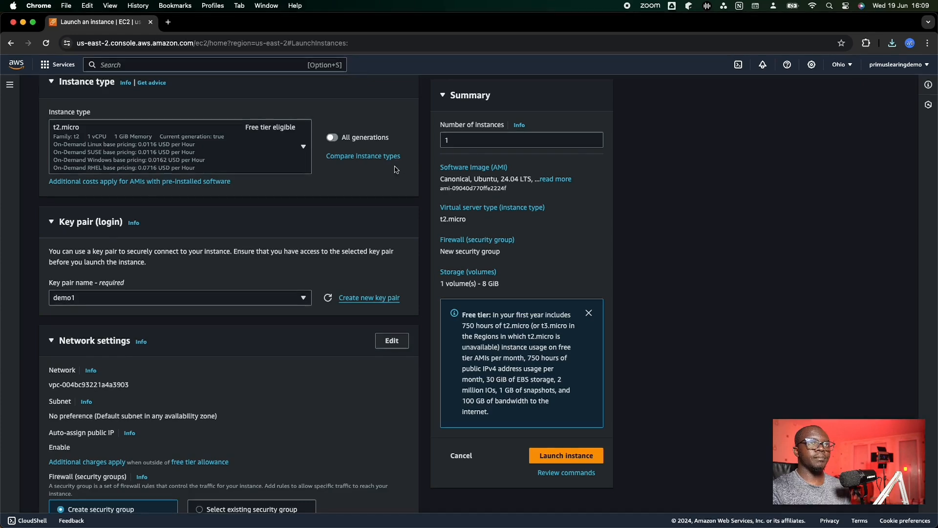
- Review the network and storage settings, keep their defaults and launch the instance
scroll(392, 169, "down", 3)
scroll(392, 168, "down", 1)
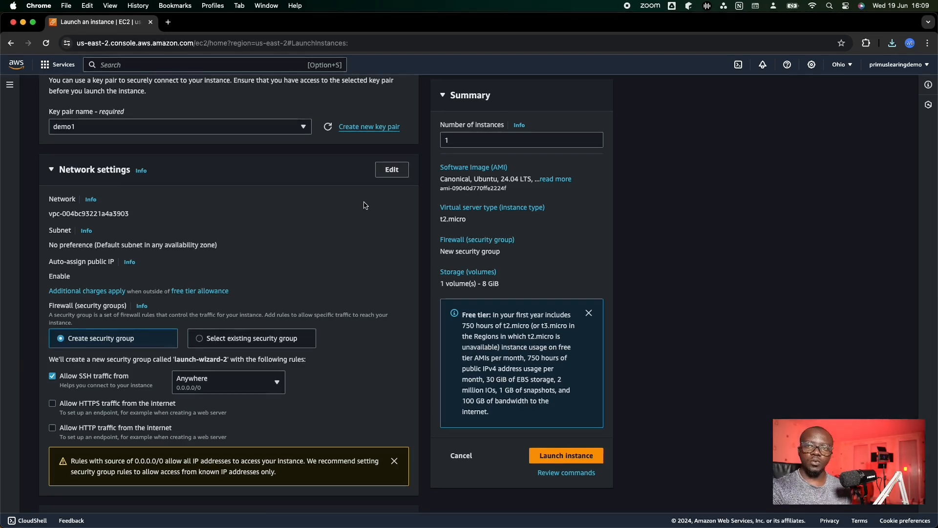
scroll(364, 206, "down", 6)
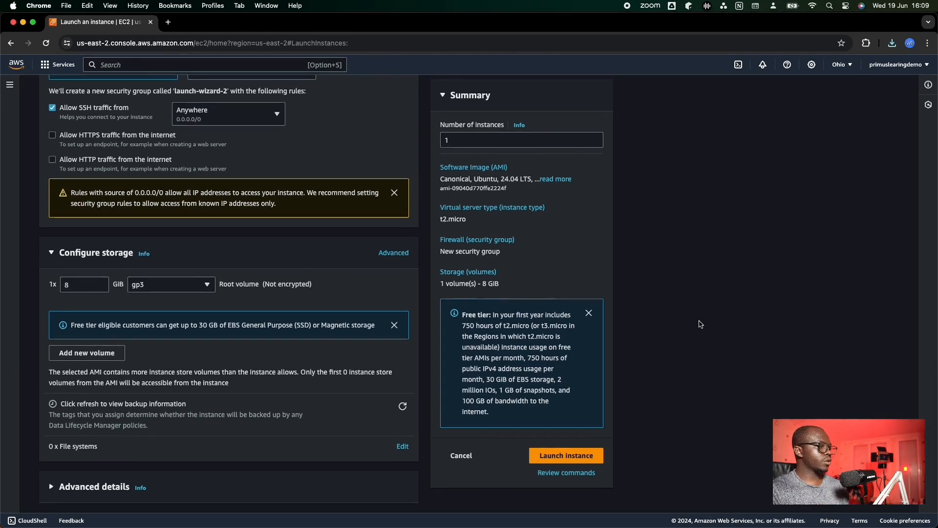
left_click(568, 455)
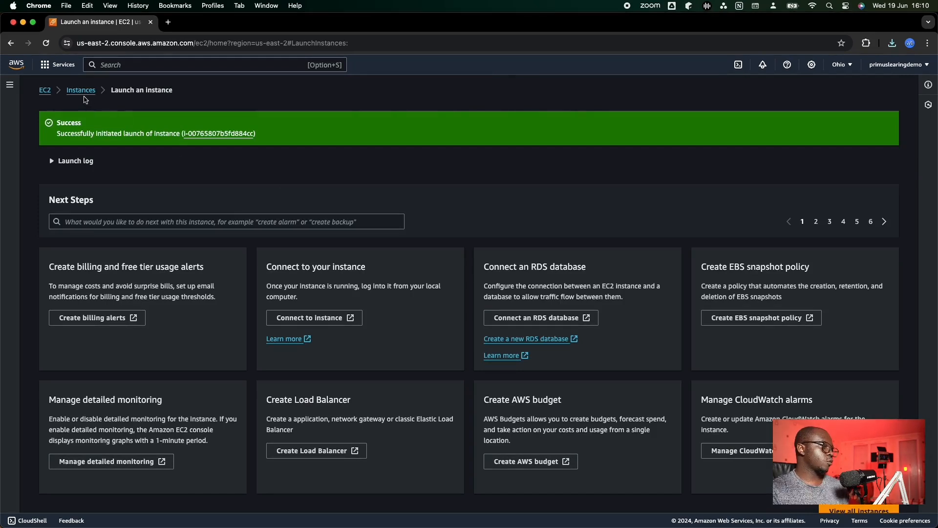
- Open the list of EC2 instances and refresh it to check the launched instance's state
left_click(81, 91)
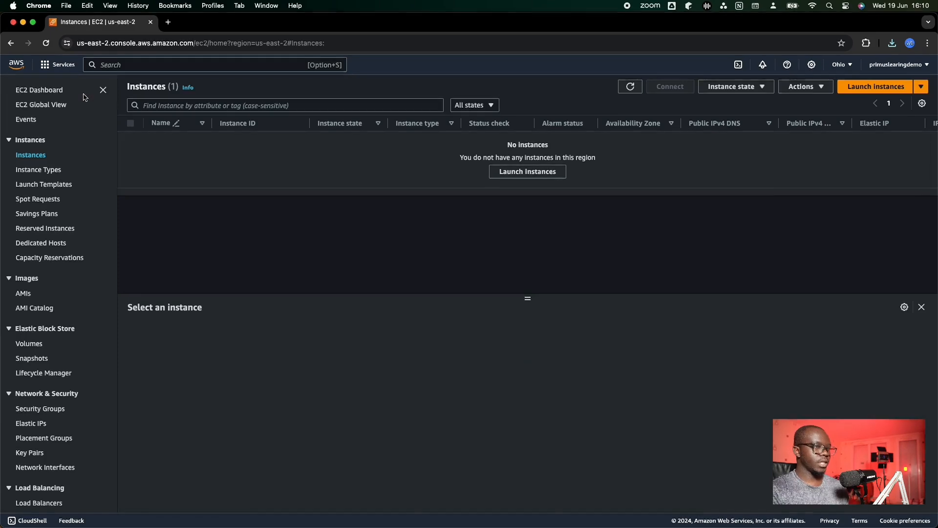
left_click(629, 88)
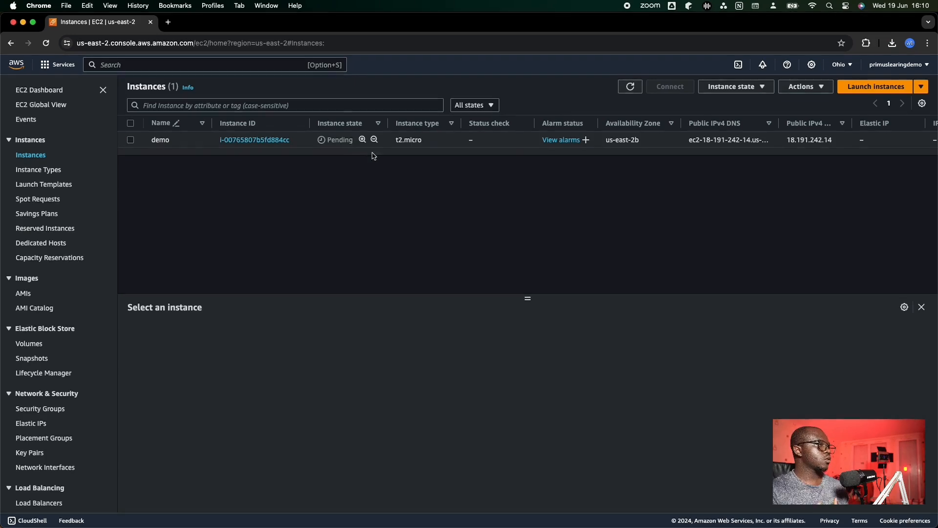
left_click(638, 88)
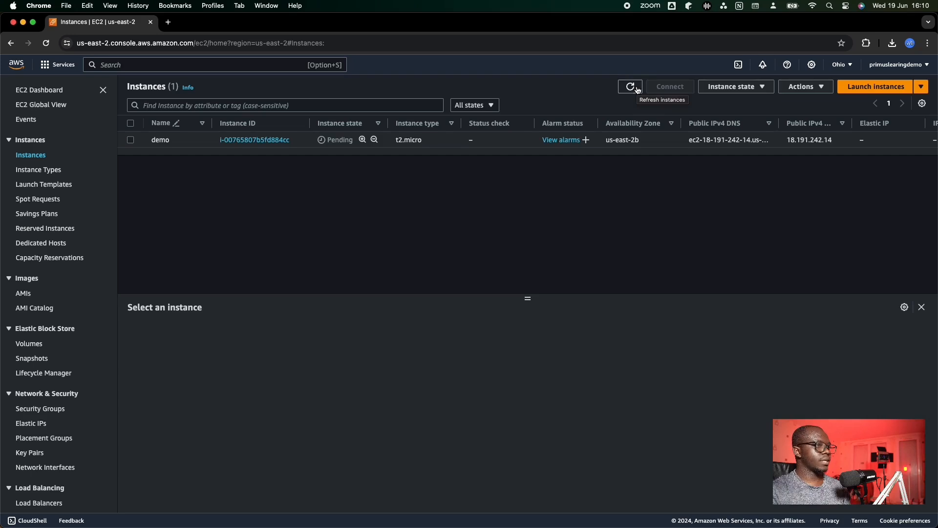
- Review the available instance types in an enlarged list, and browse the quickstart images in the AMI Catalog
left_click(41, 175)
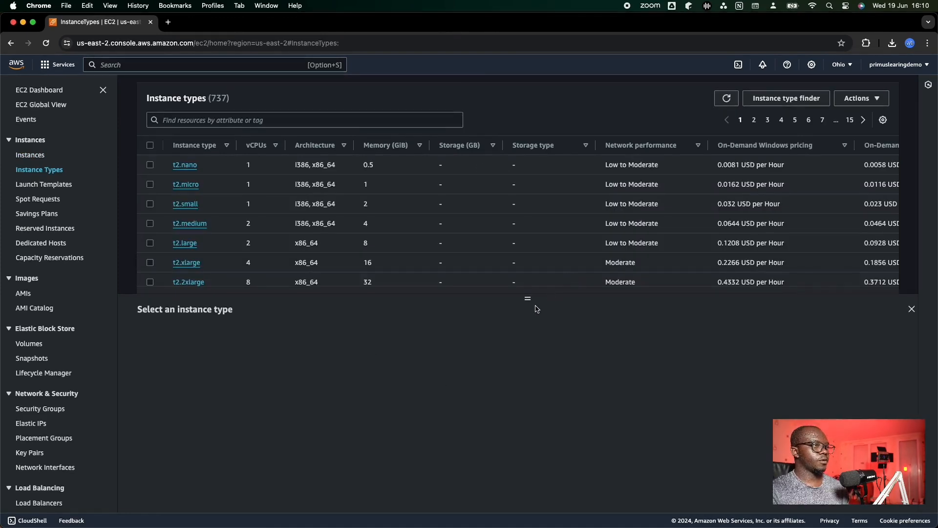
left_click_drag(530, 295, 528, 435)
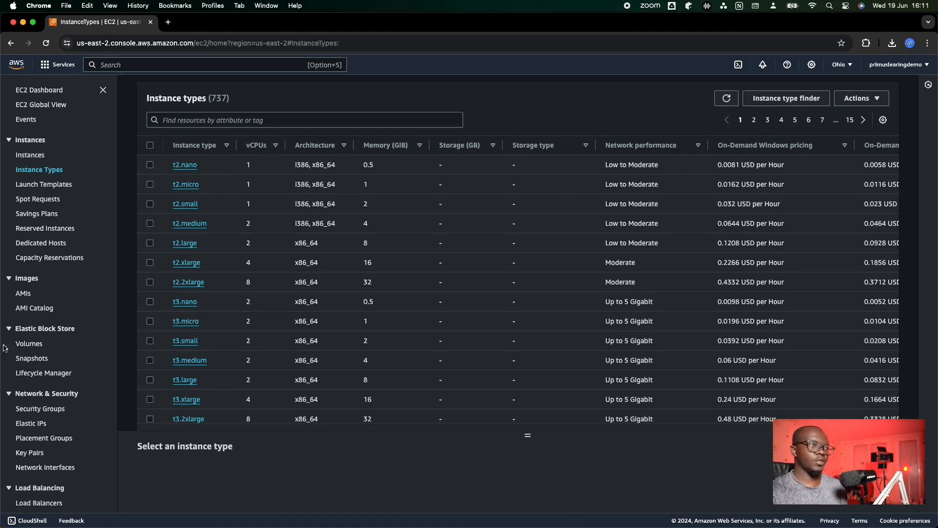
left_click(43, 308)
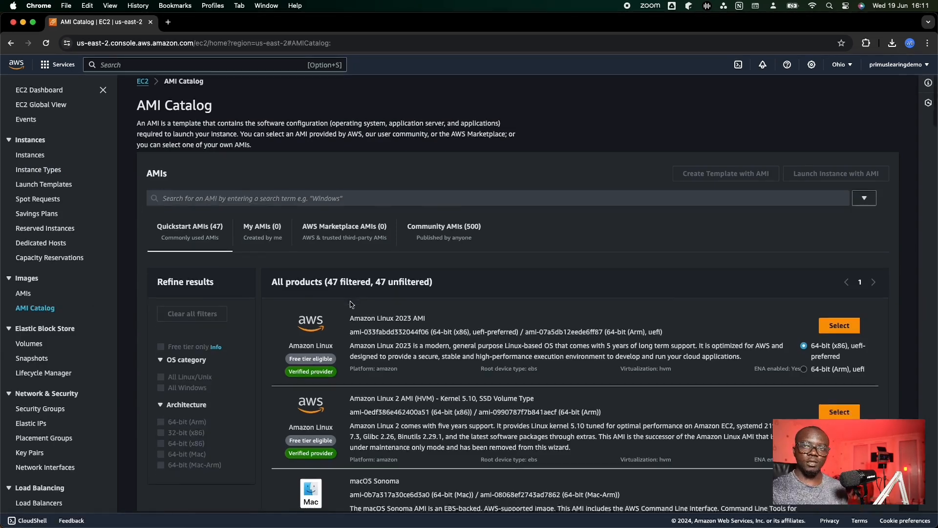
scroll(350, 305, "down", 3)
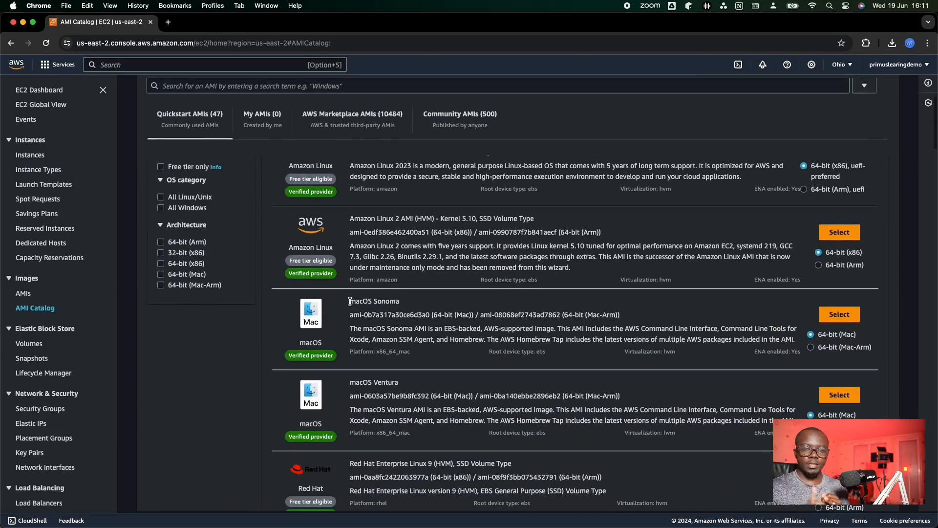
scroll(373, 303, "down", 7)
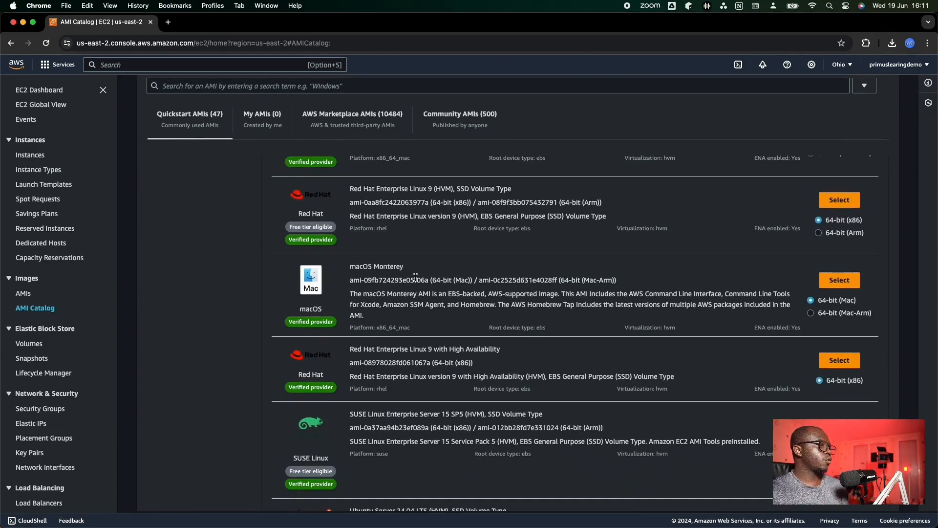
scroll(390, 293, "down", 7)
scroll(390, 294, "down", 6)
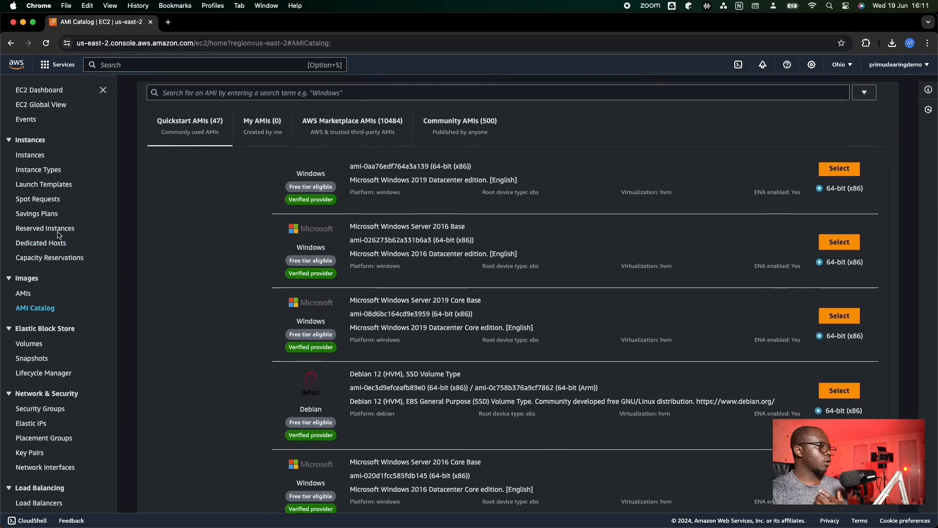
- Open the demo instance's details from the instances list and copy its public IPv4 address
left_click(23, 159)
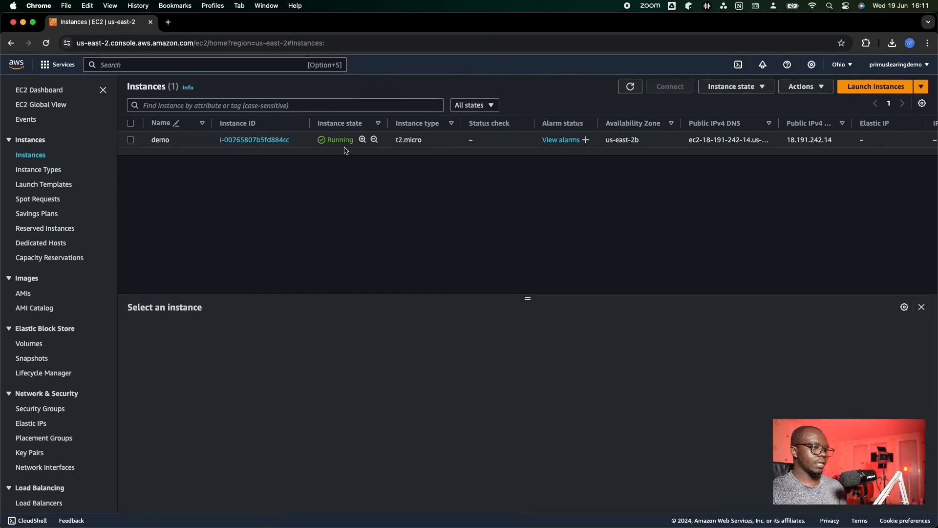
left_click(131, 140)
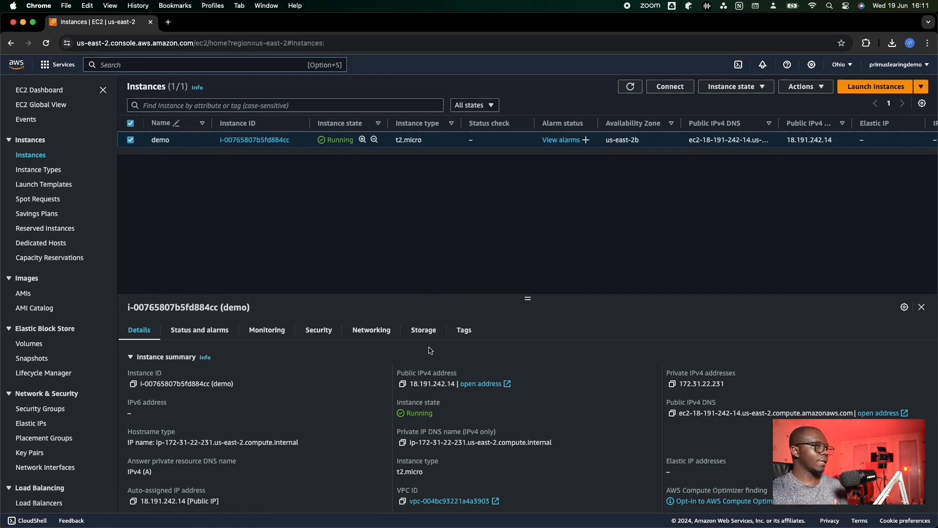
left_click_drag(529, 300, 528, 268)
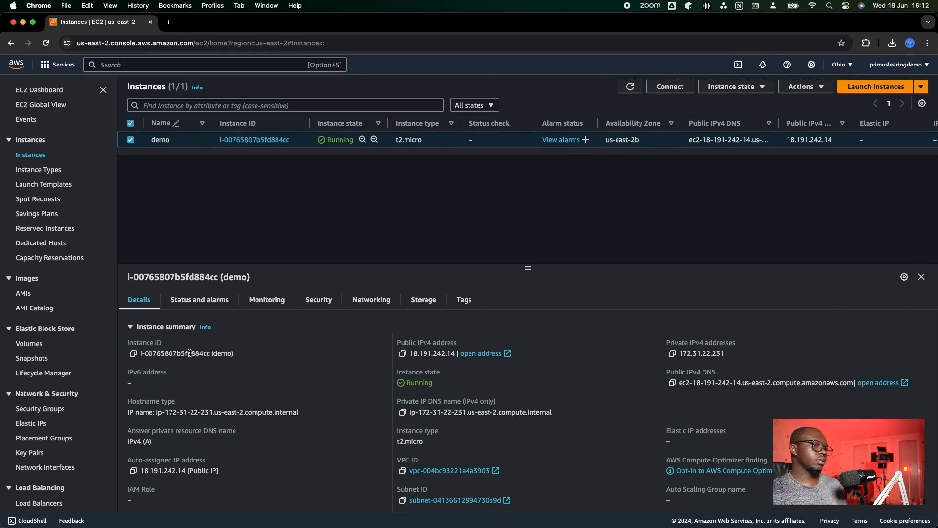
left_click(403, 355)
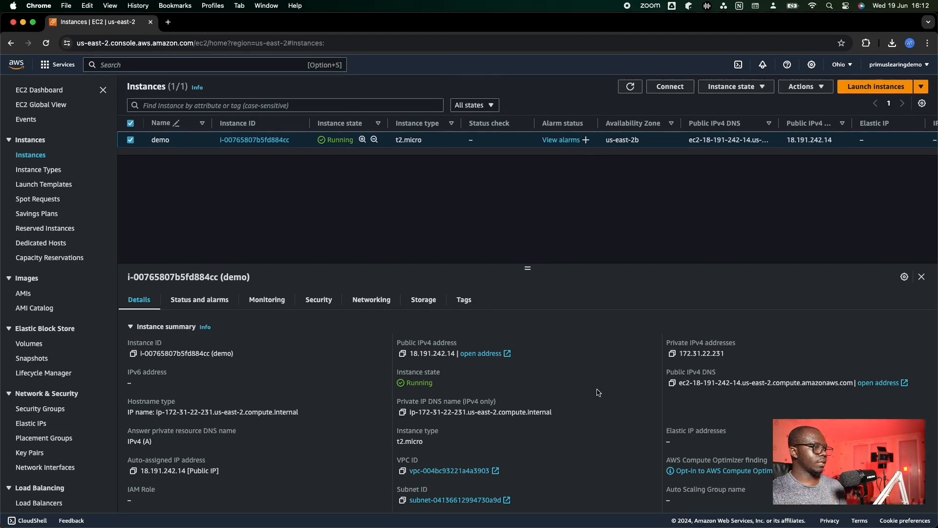
- Look through the demo instance's summary details and view its networking details
scroll(599, 392, "down", 3)
scroll(599, 393, "up", 3)
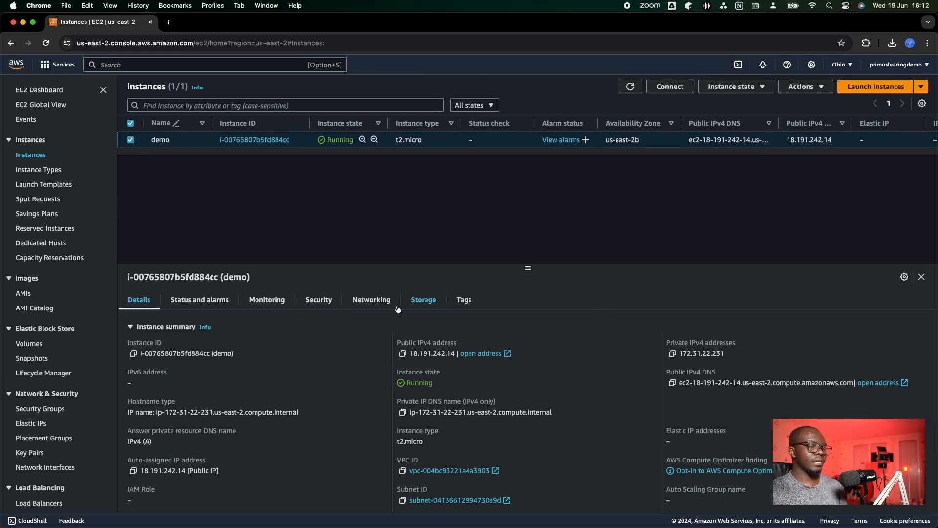
left_click(374, 306)
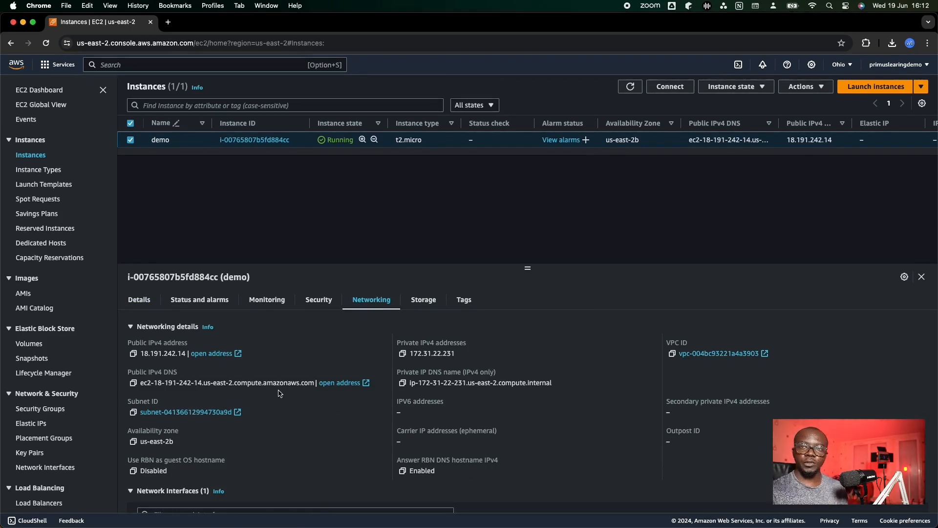
- Review the demo instance's security details and open its launch-wizard-2 security group to examine the inbound rules
left_click(322, 305)
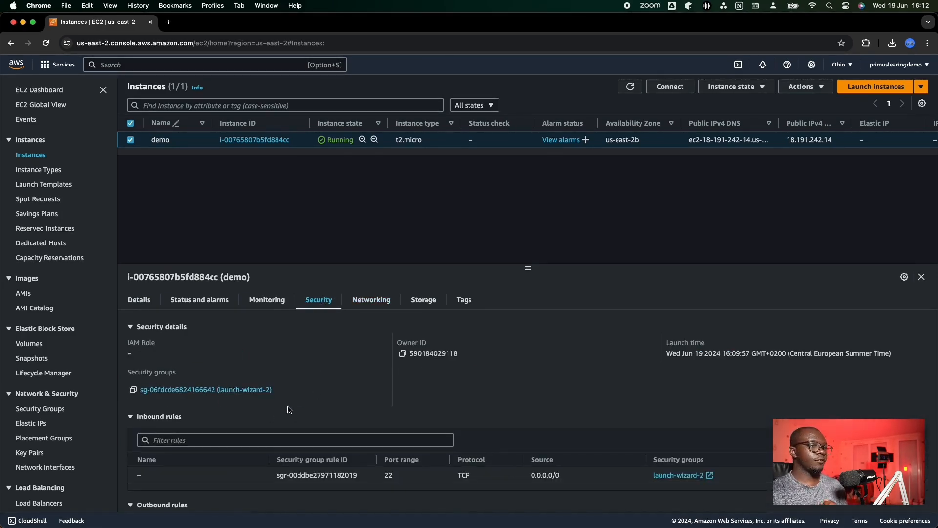
scroll(296, 408, "down", 3)
scroll(300, 408, "up", 2)
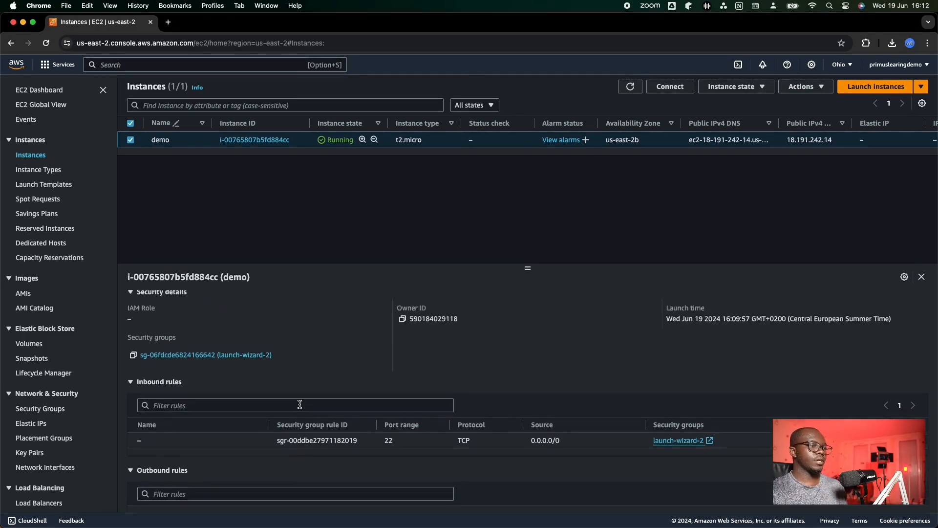
left_click(214, 356)
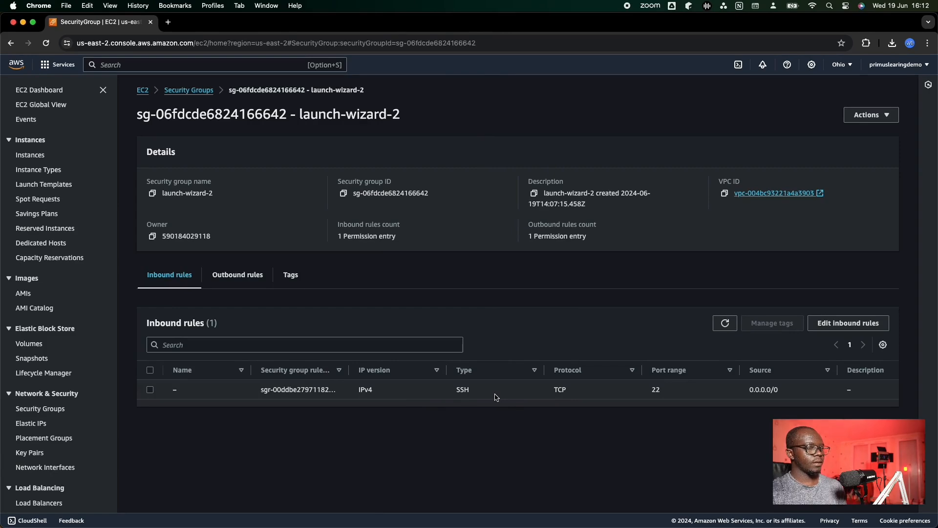
- Select the demo instance from the running instances and open its connection options
left_click(148, 94)
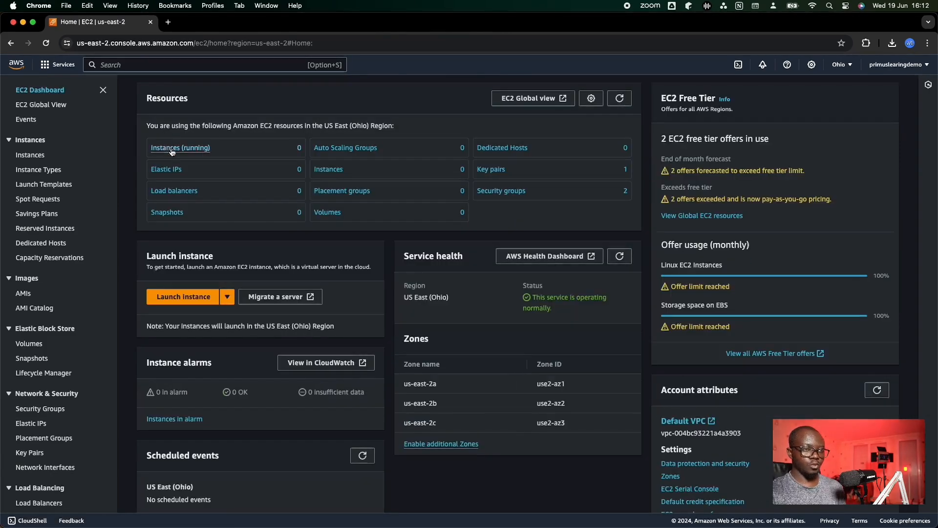
left_click(172, 149)
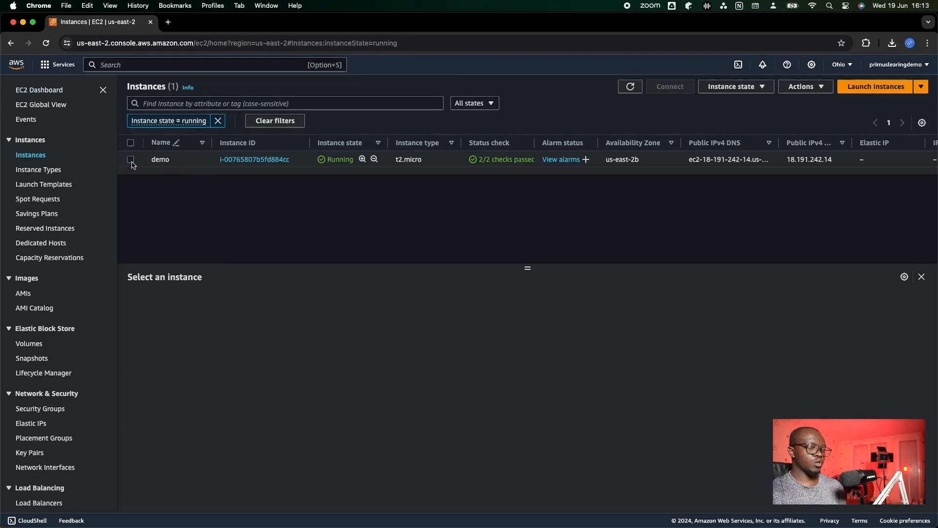
left_click(163, 161)
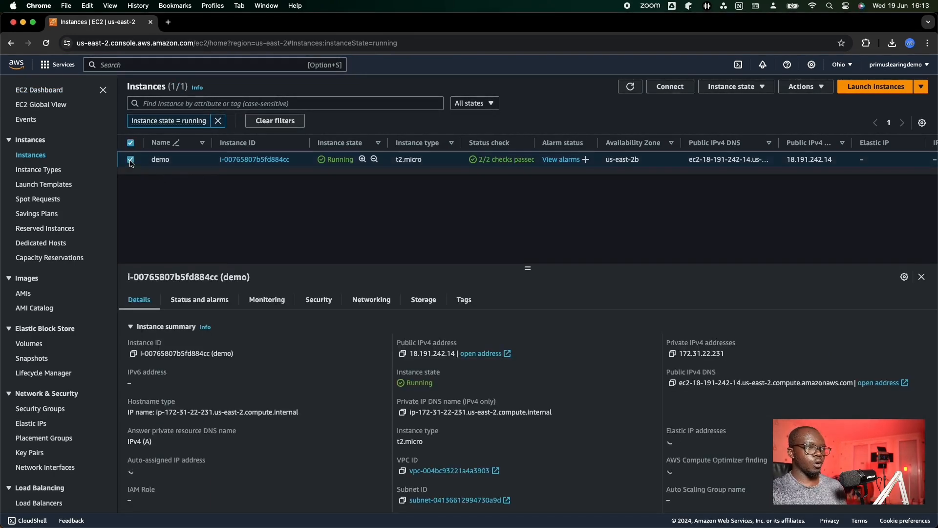
left_click(670, 87)
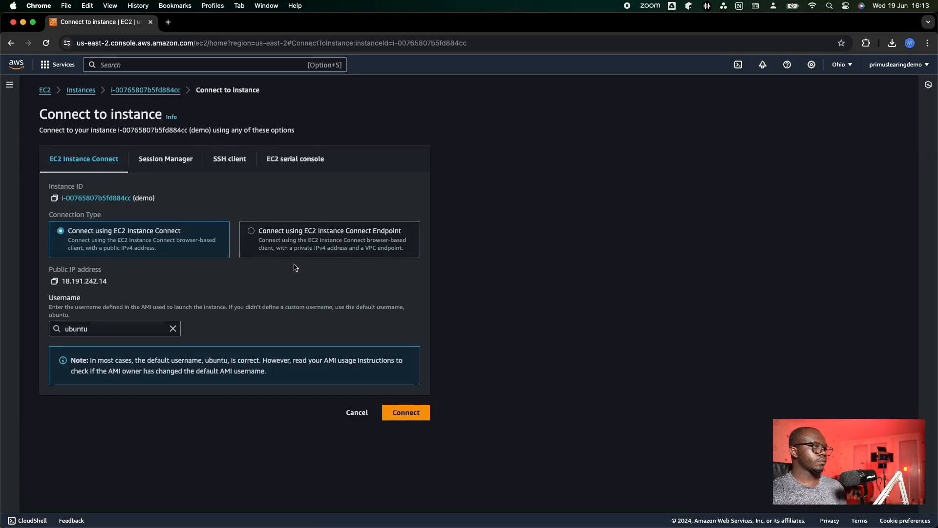
- Copy the example SSH command from the demo instance's SSH client instructions and check the Downloads folder in Finder for demo1.pem
left_click(225, 160)
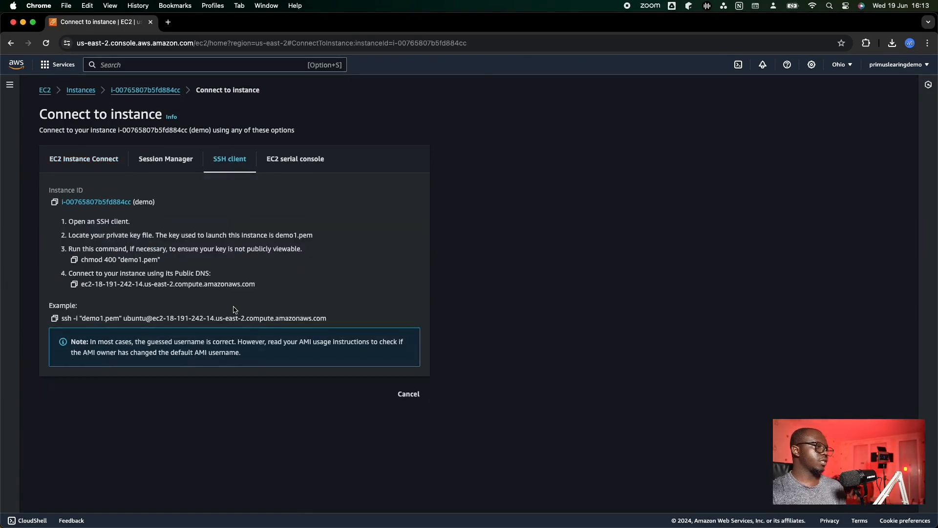
left_click(54, 318)
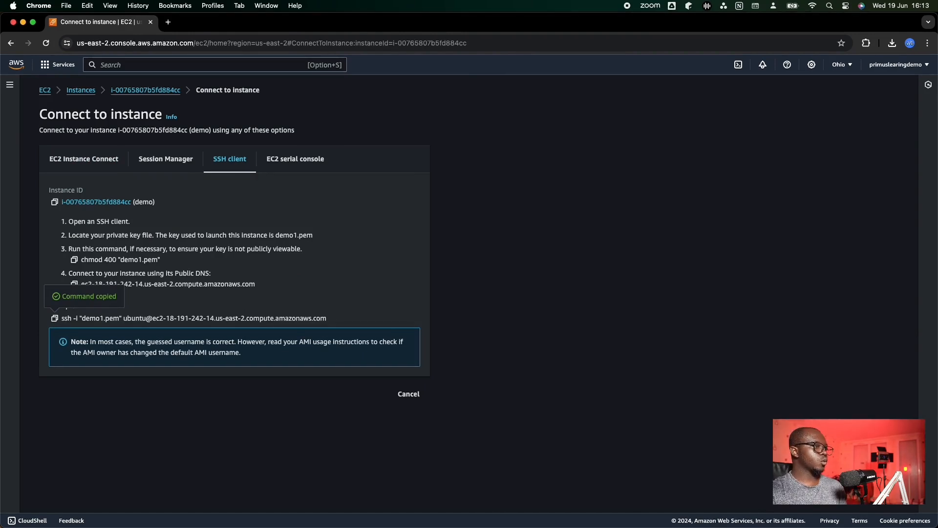
key("super+Tab")
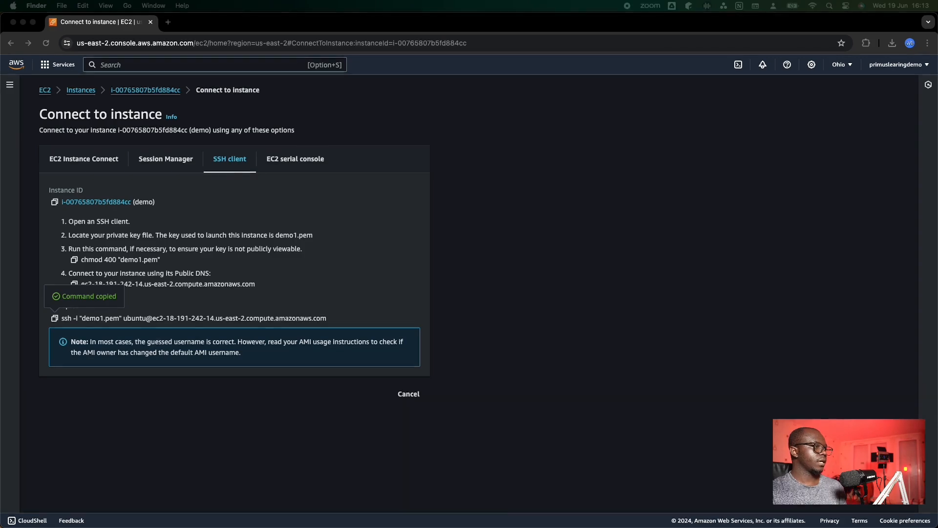
left_click_drag(1, 147, 485, 150)
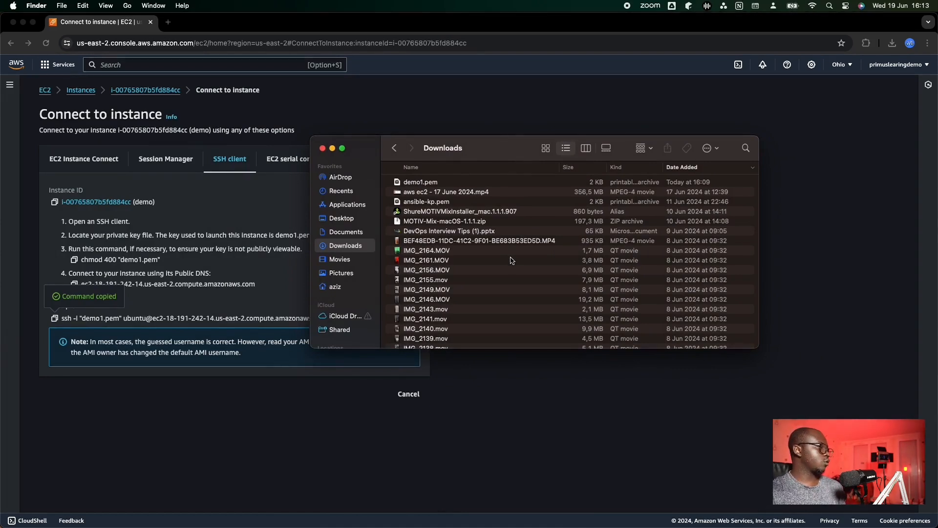
left_click(323, 148)
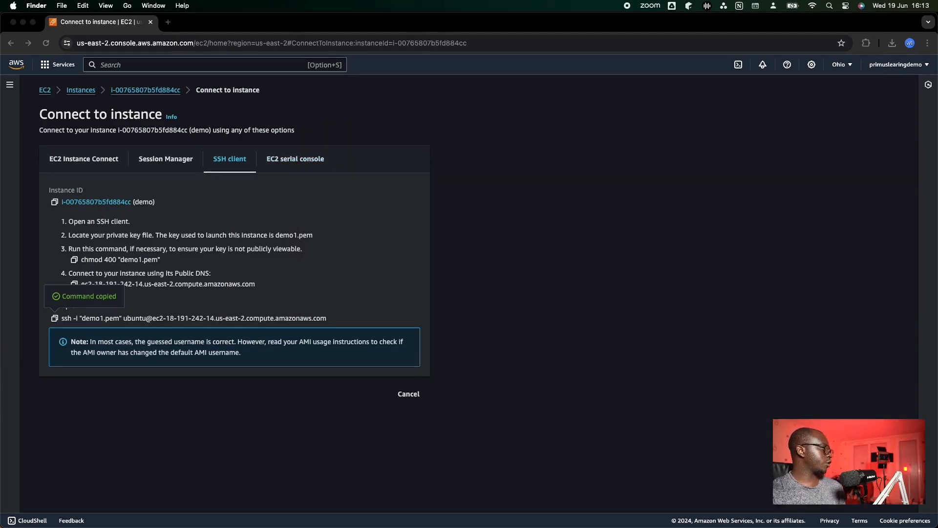
- Switch to Terminal and change the working directory to Downloads
key("super+Tab")
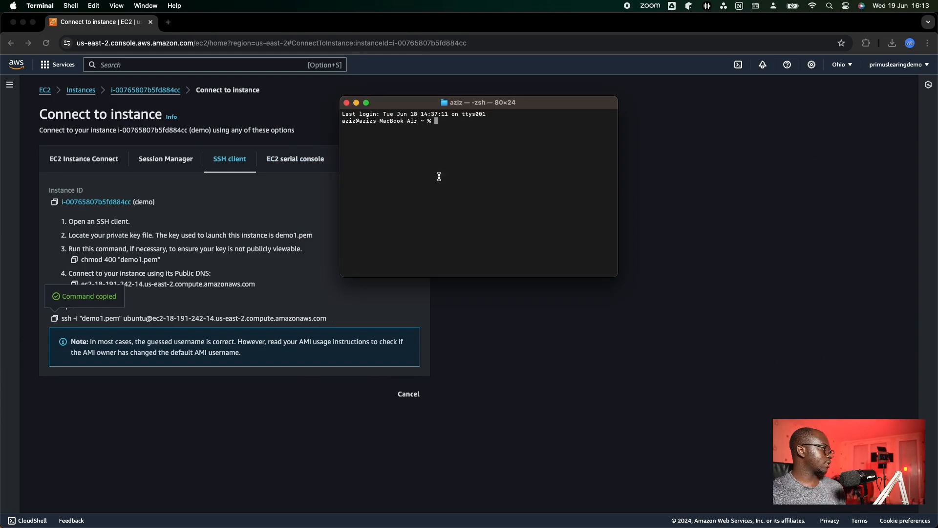
left_click_drag(559, 109, 583, 133)
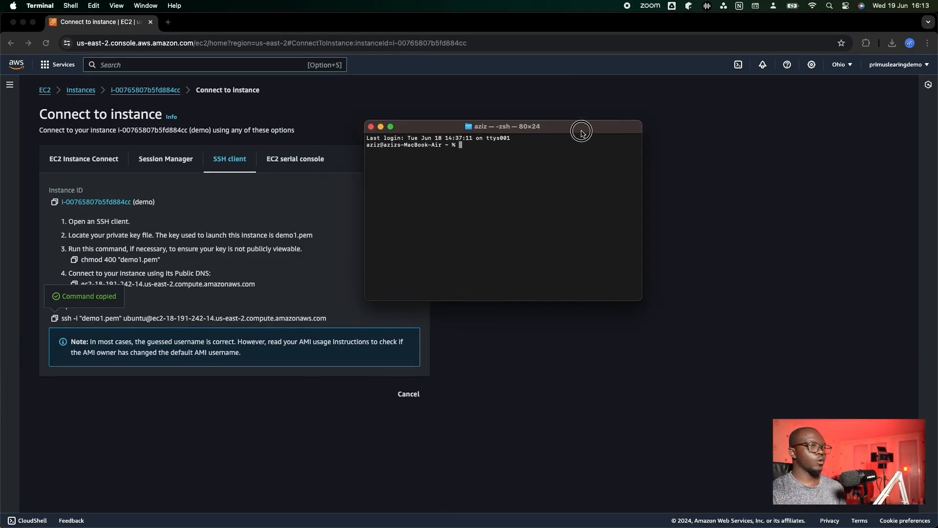
left_click(534, 172)
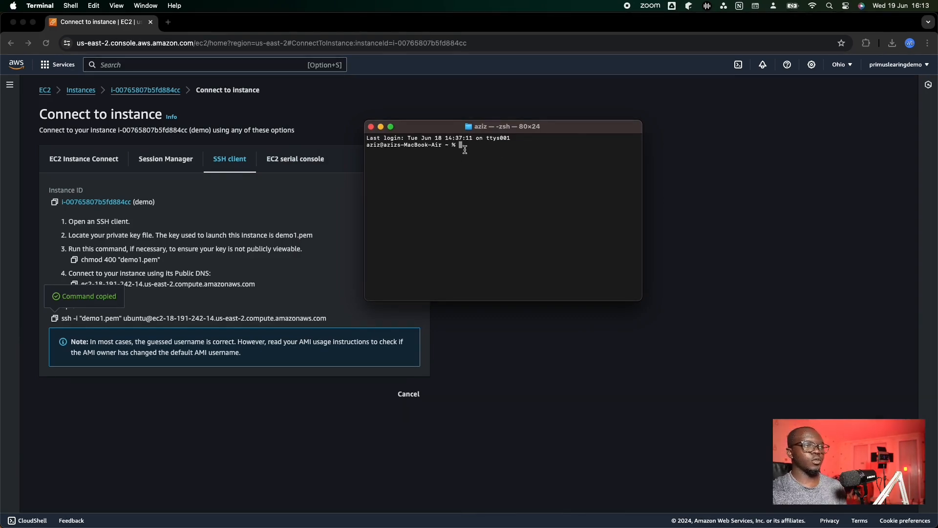
type("cd D")
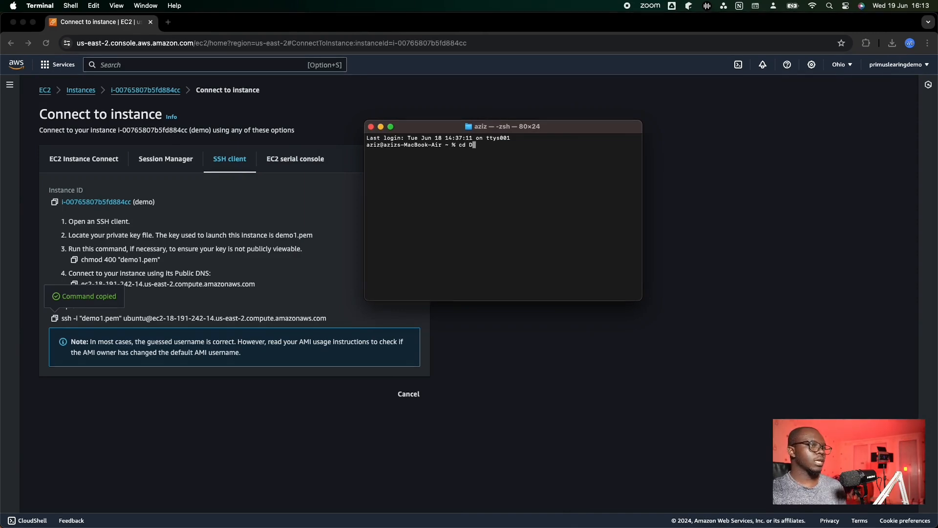
type("ownloads")
key("Return")
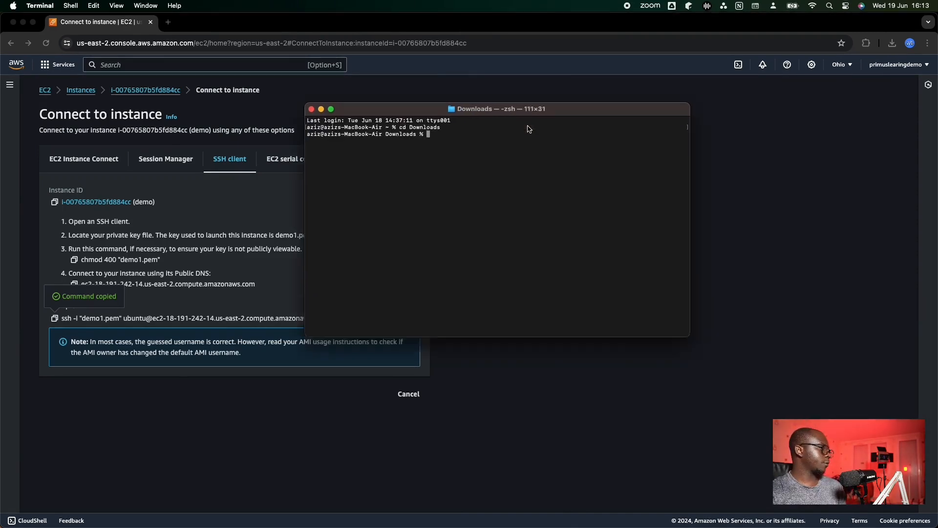
- Enlarge the terminal window to fill the screen and increase its text size
double_click(529, 129)
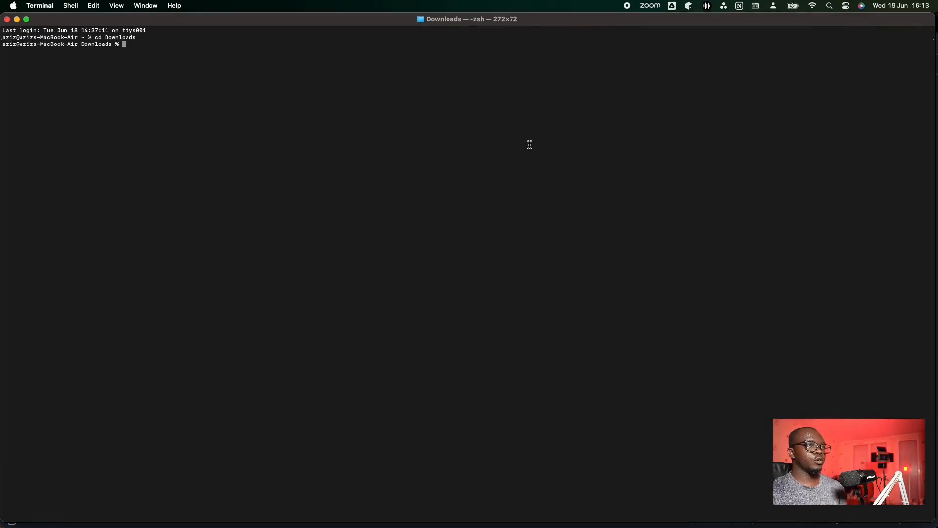
key("super+plus")
key("super+plus")
key("super+plus")
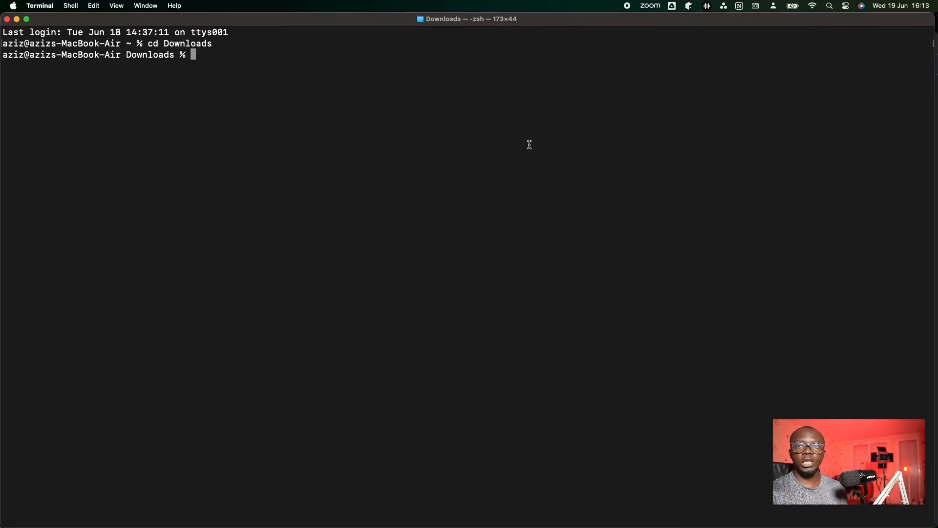
- Try to connect to the demo instance with the copied SSH command using demo1.pem, answering yes to trust the host
key("super+v")
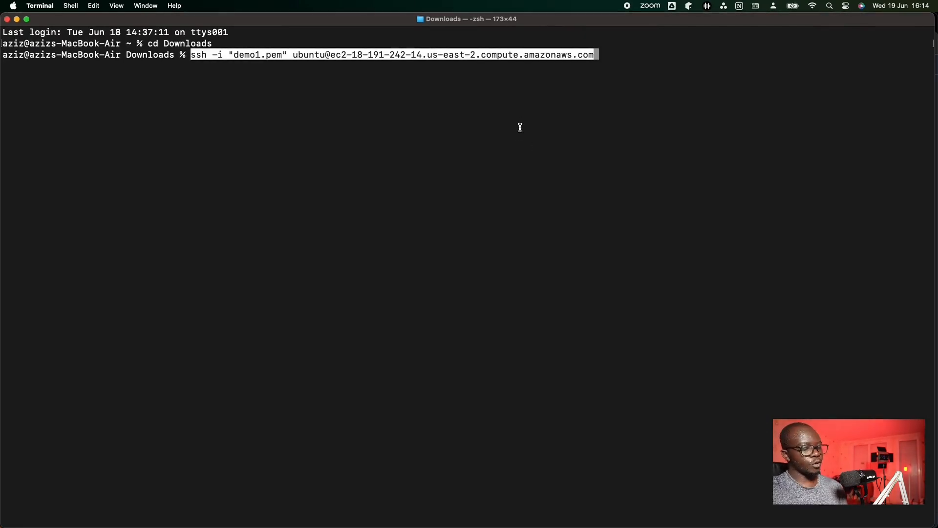
key("Return")
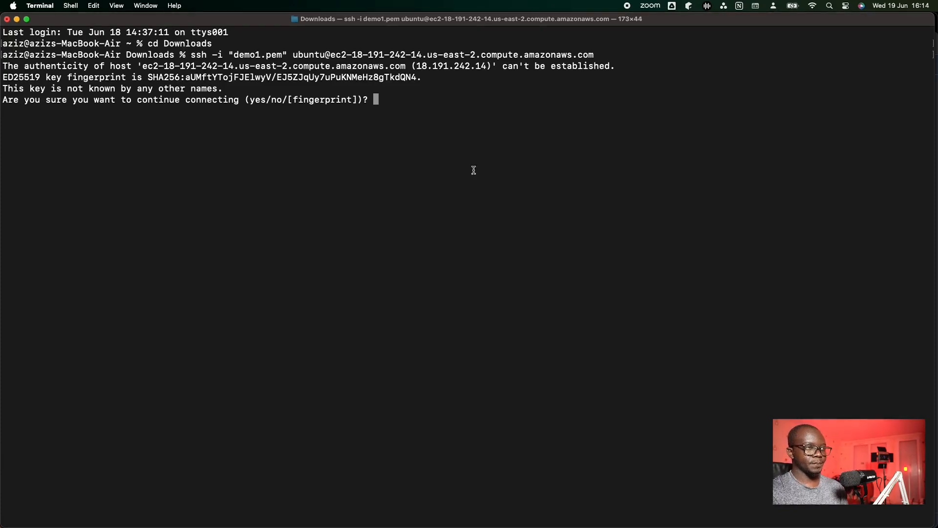
type("yes")
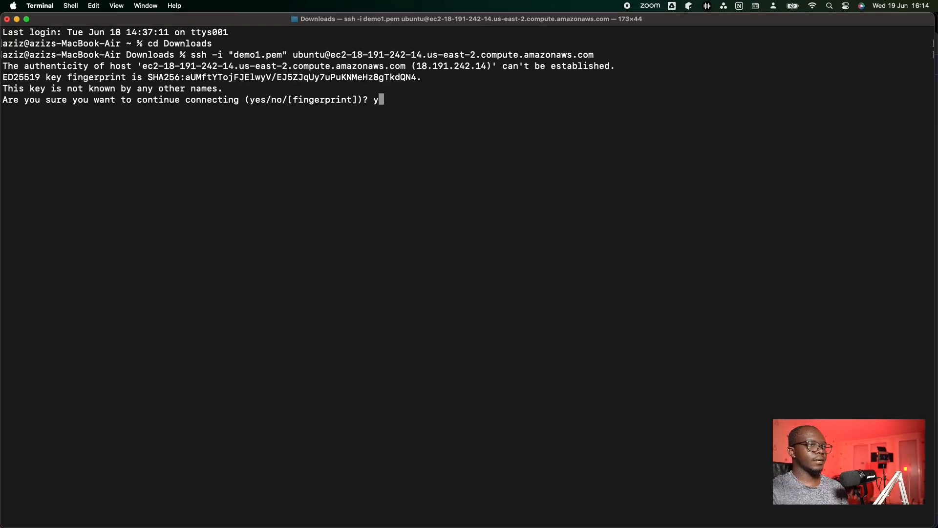
key("Return")
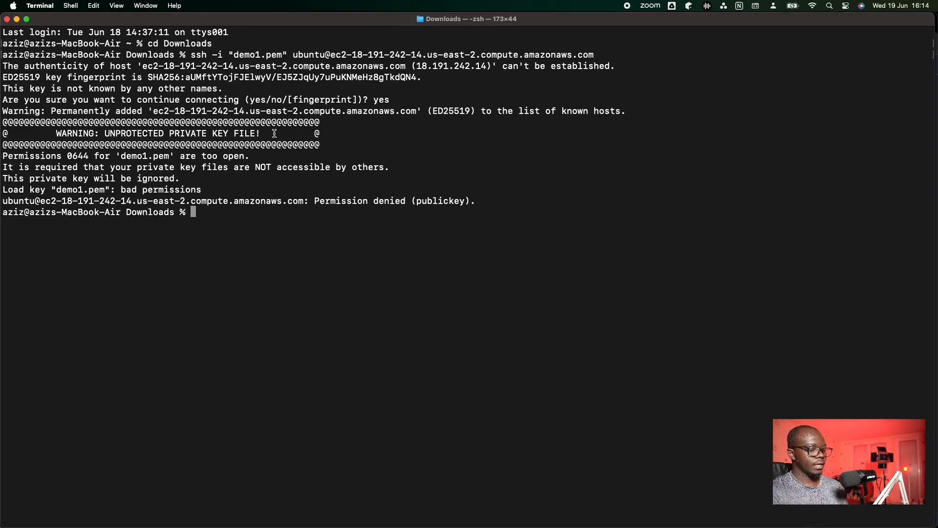
- Restrict the private key file's permissions by running chmod 400 demo1.pem
type("chmod ")
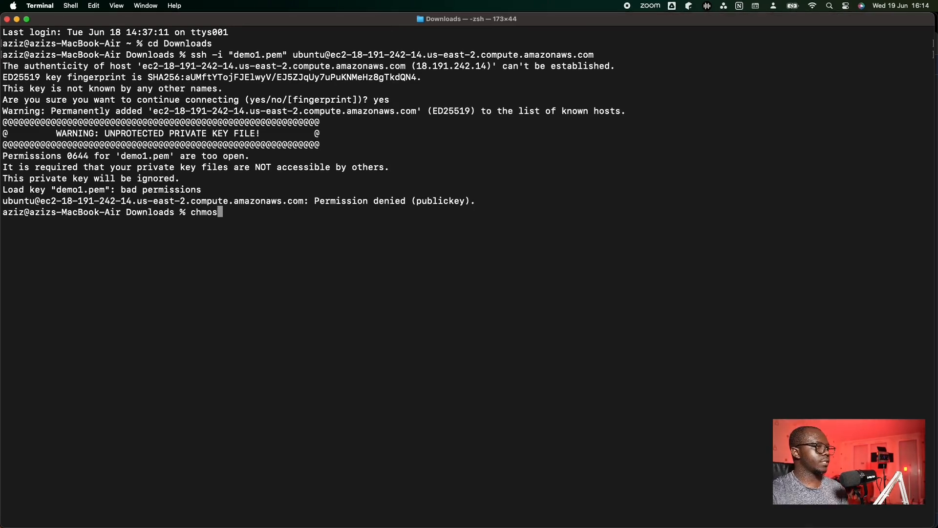
type("400 dem")
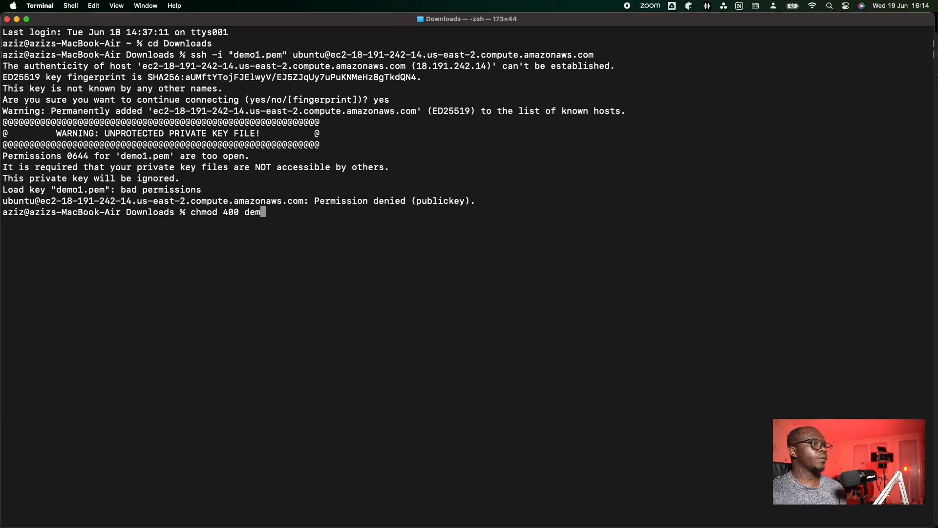
key("Tab")
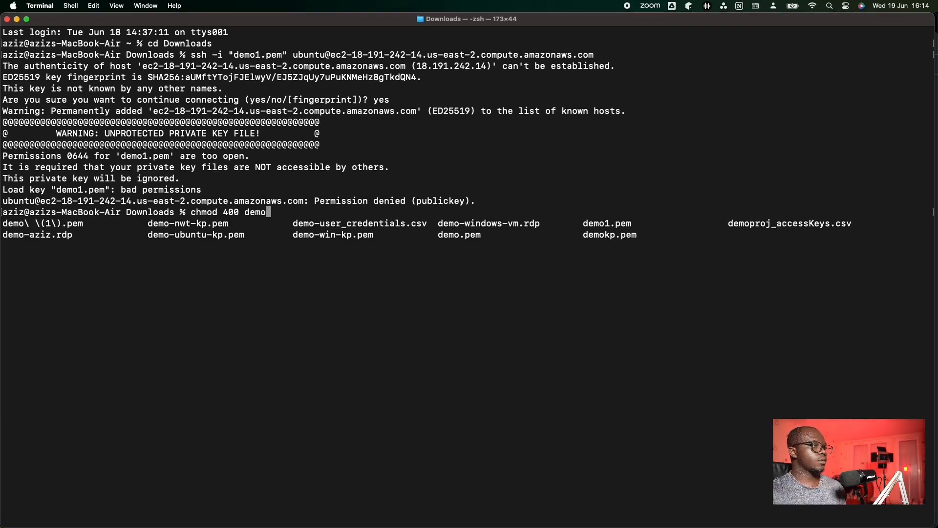
type("1")
key("Tab")
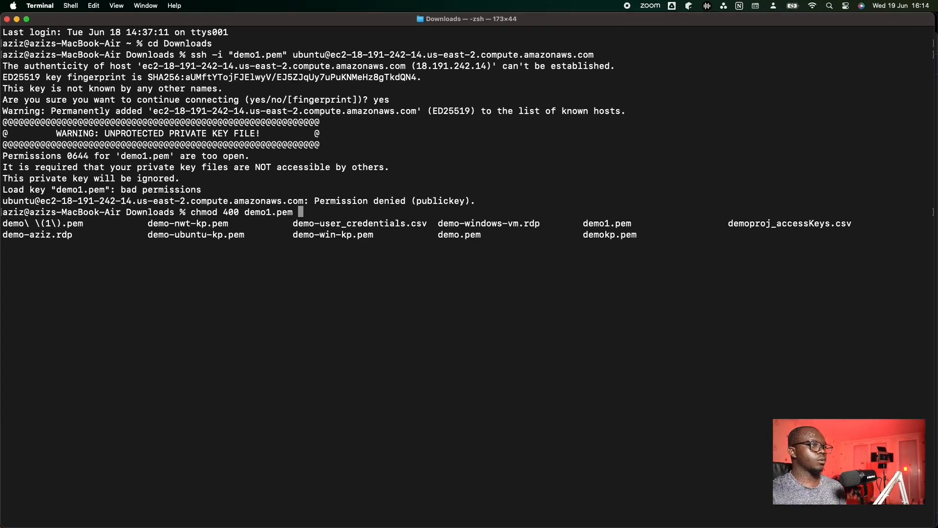
key("Return")
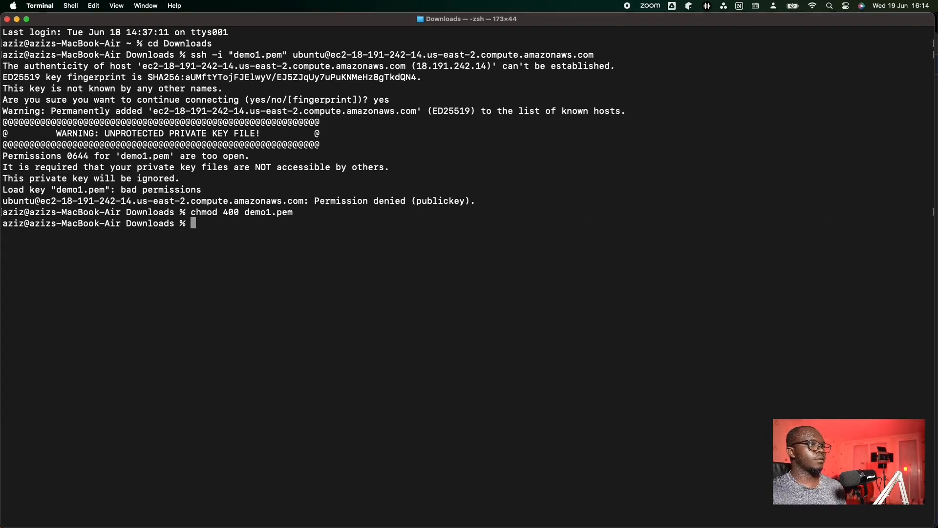
- Rerun the earlier SSH command to log in to the demo instance as ubuntu and highlight the host name in its prompt
key("Up")
key("Up")
key("Return")
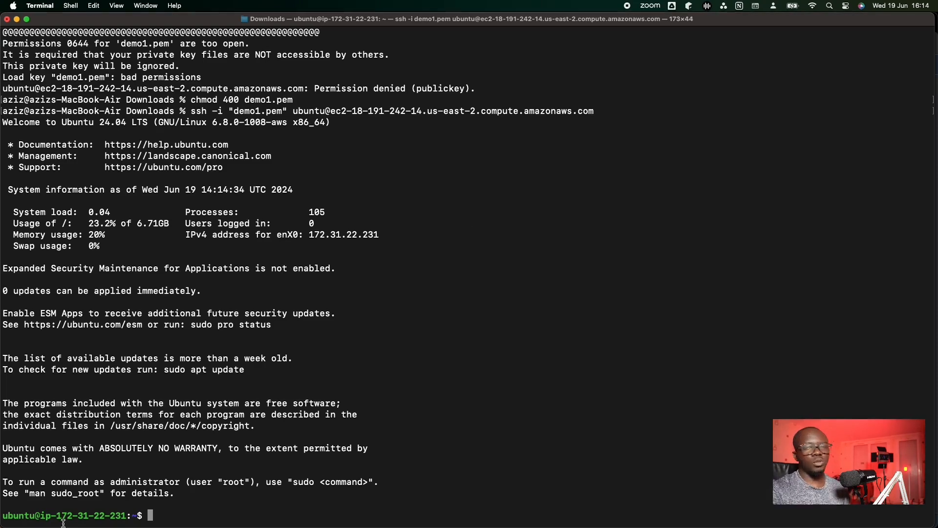
left_click_drag(43, 516, 130, 516)
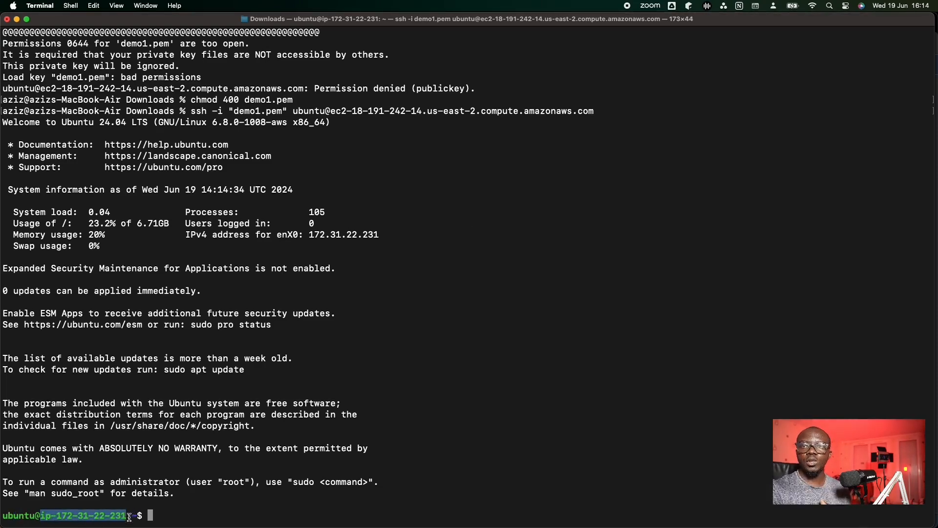